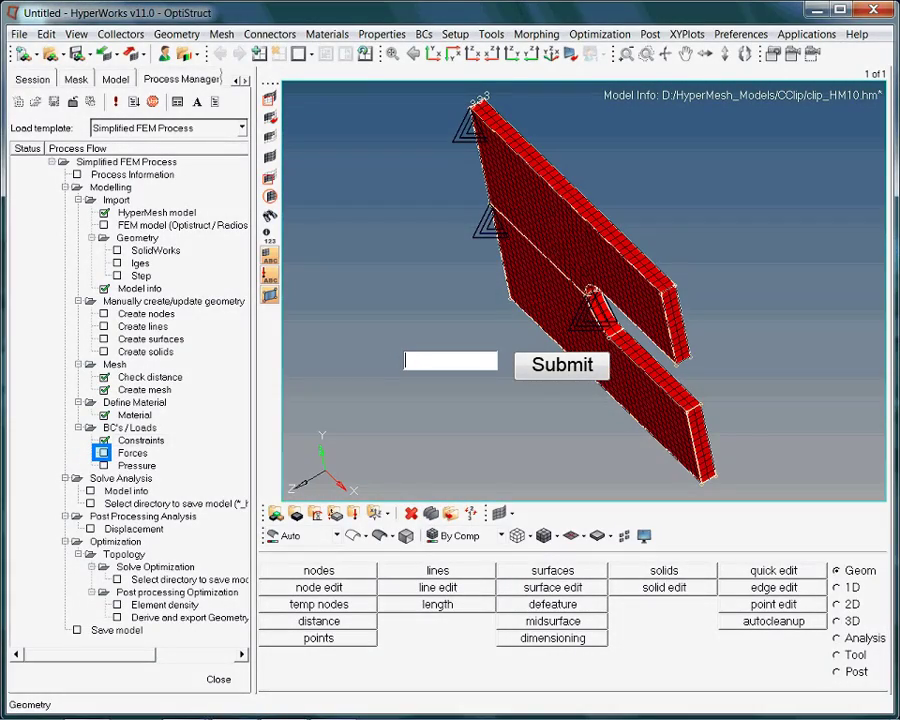
- Apply -100 y-axis forces to the three nodes at the lower arm's tip
{"action": "left_click", "coordinate": [103, 453]}
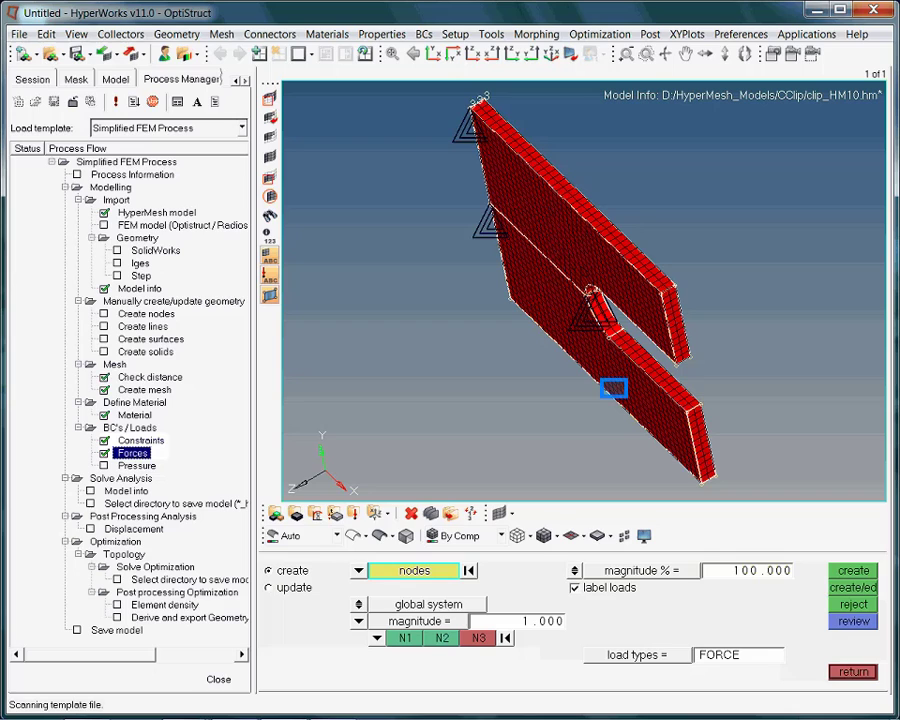
{"action": "scroll", "coordinate": [613, 388], "scroll_direction": "up", "scroll_amount": 5}
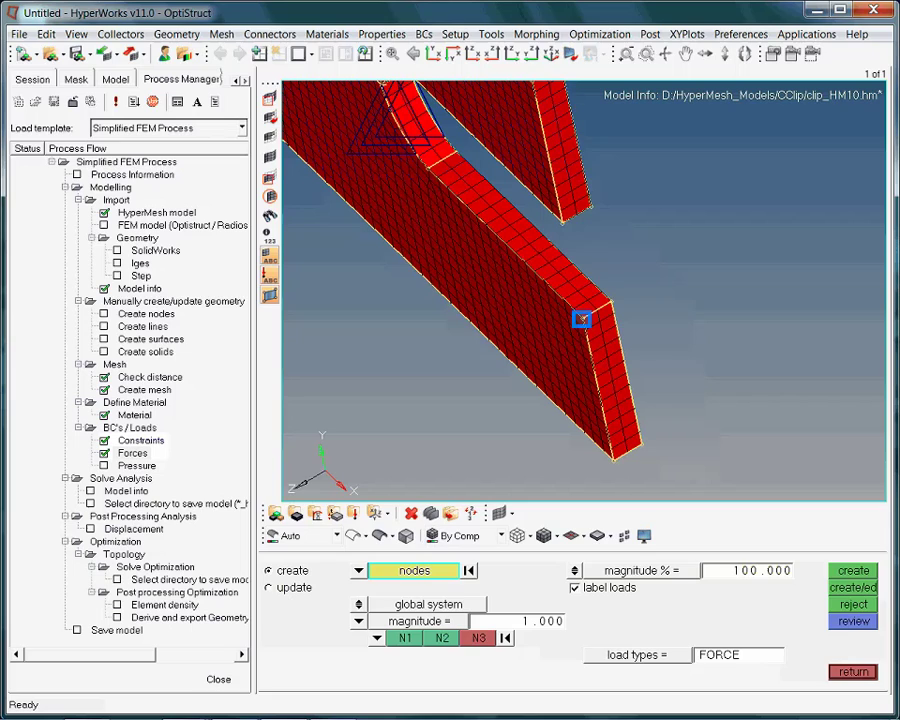
{"action": "left_click", "coordinate": [582, 318]}
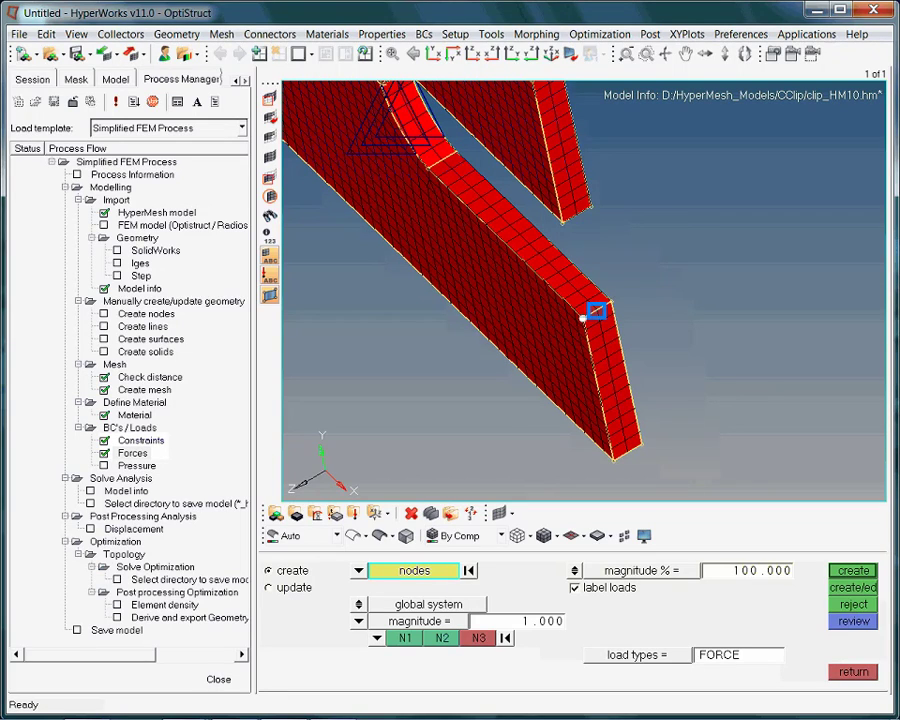
{"action": "left_click", "coordinate": [596, 311]}
{"action": "left_click", "coordinate": [607, 302]}
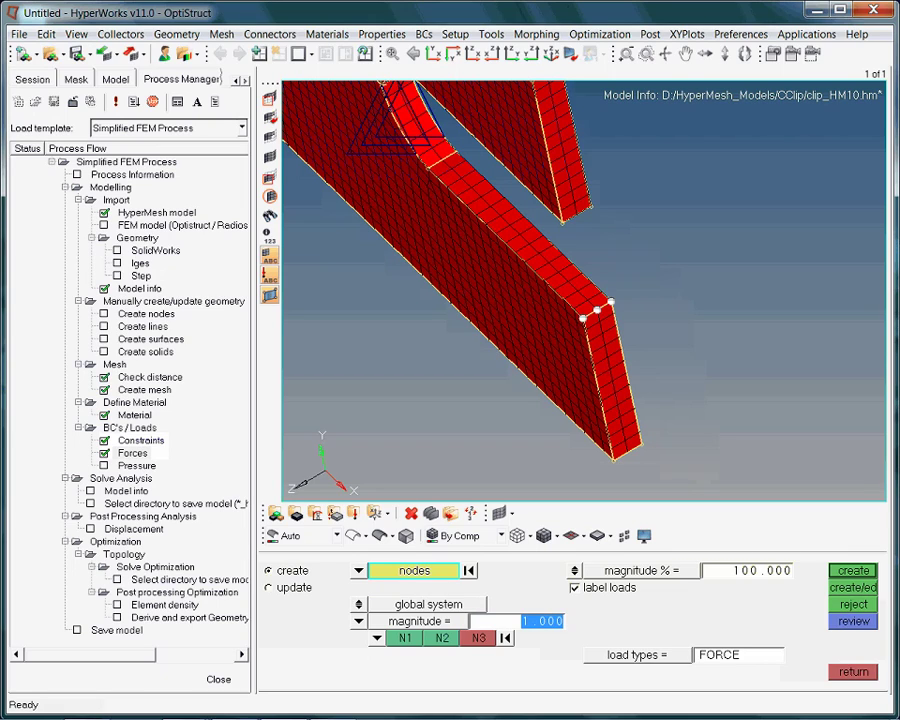
{"action": "type", "text": "-100"}
{"action": "key", "text": "Tab"}
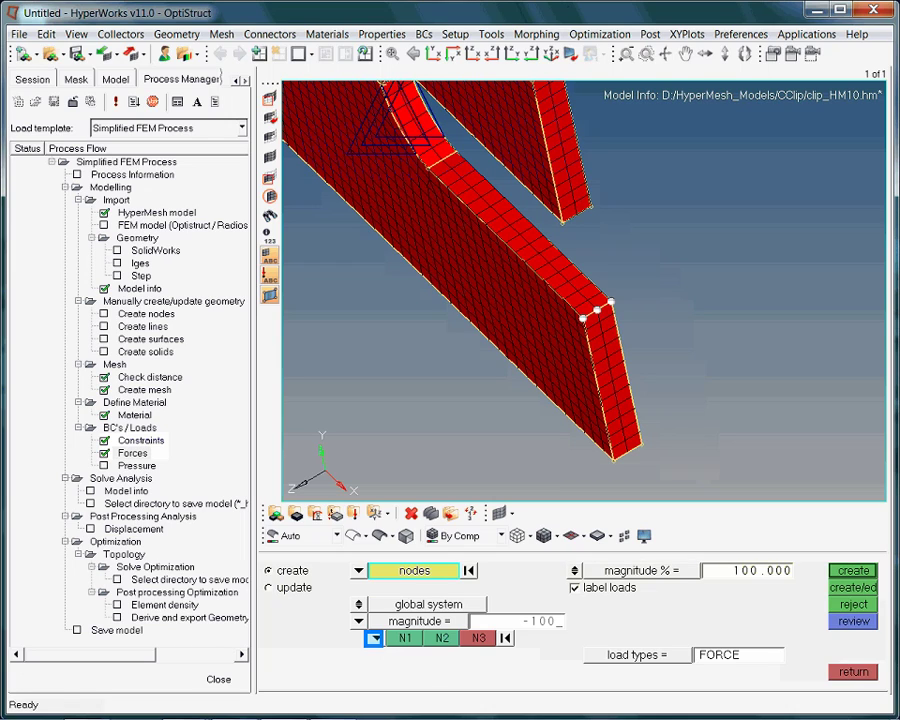
{"action": "key", "text": "space"}
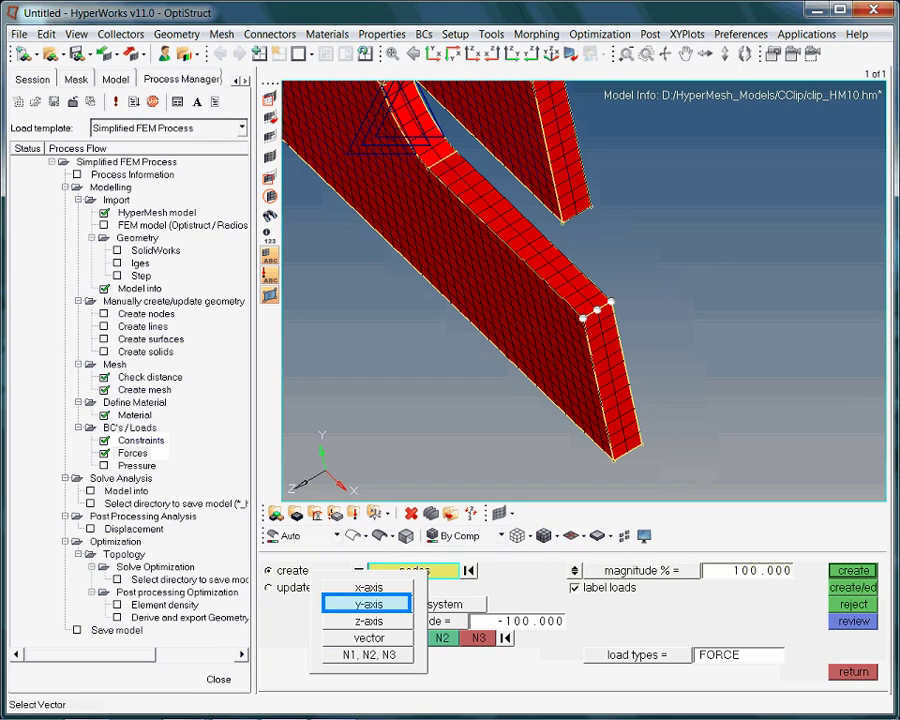
{"action": "key", "text": "Return"}
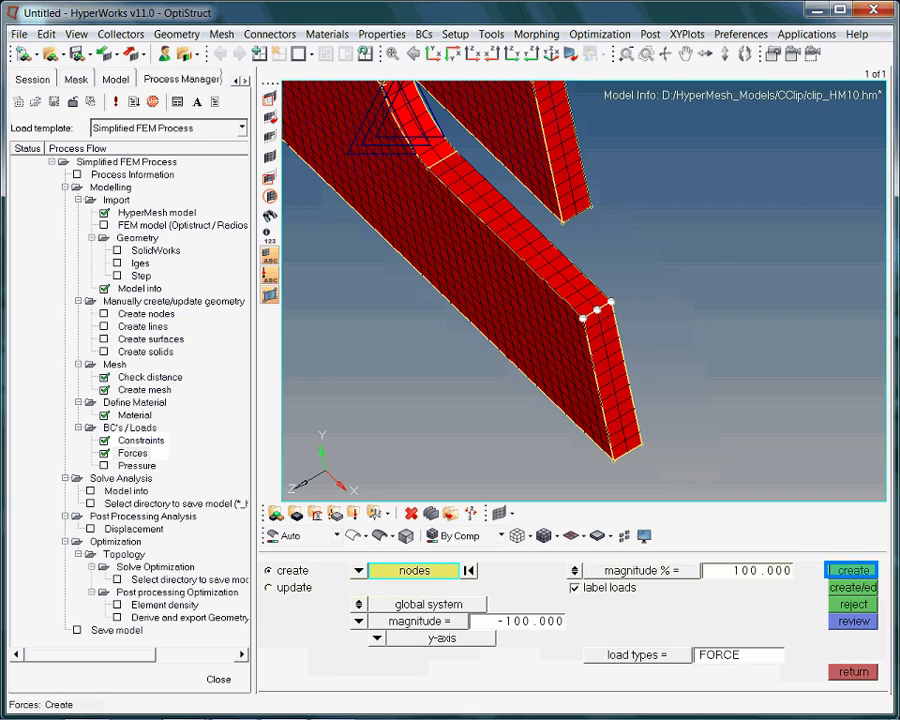
{"action": "key", "text": "Return"}
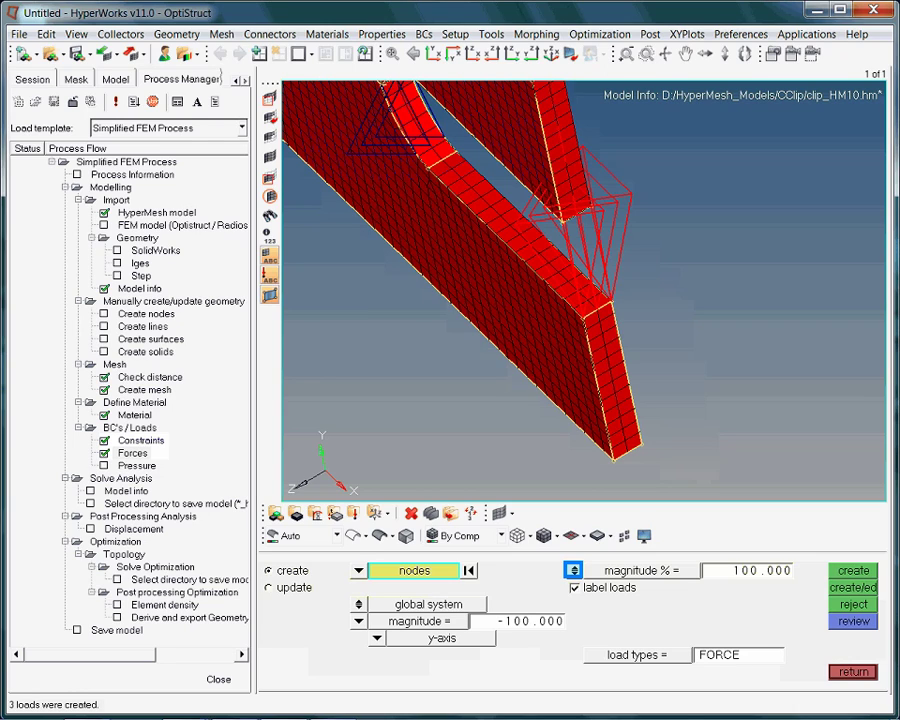
- Draw force arrows at a uniform size of 5
{"action": "left_click", "coordinate": [573, 570]}
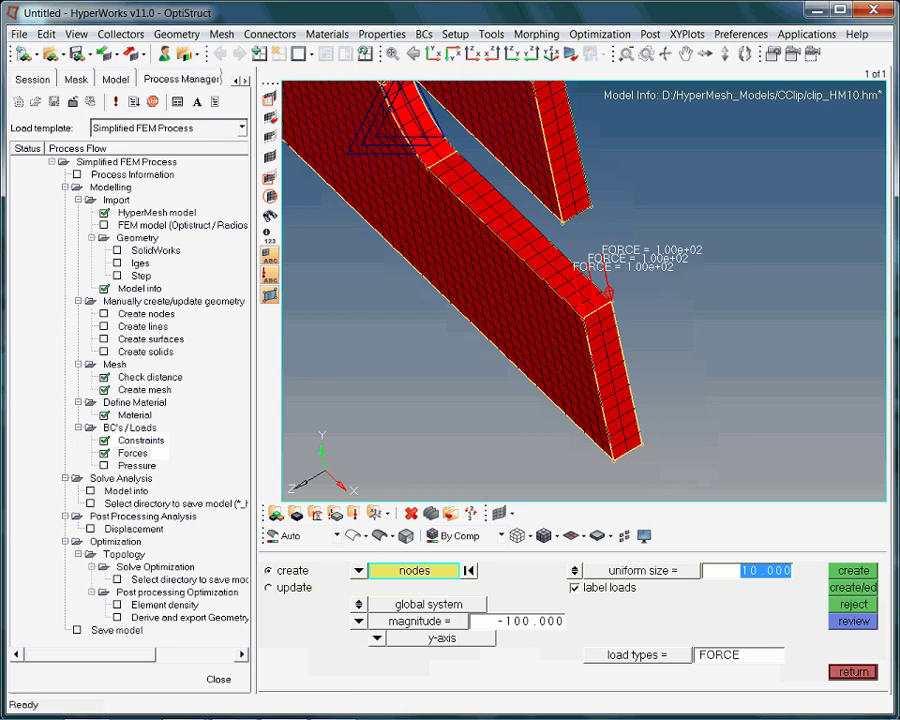
{"action": "type", "text": "5"}
{"action": "key", "text": "Return"}
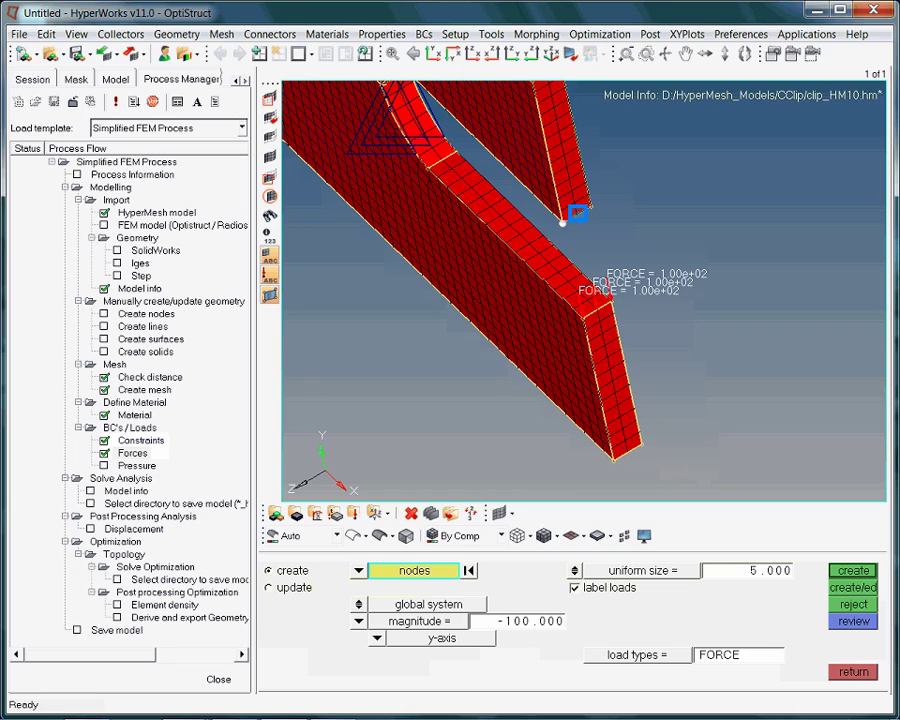
- Apply +100 y-axis forces to three nodes at the upper arm's tip
{"action": "left_click", "coordinate": [577, 213]}
{"action": "left_click", "coordinate": [589, 206]}
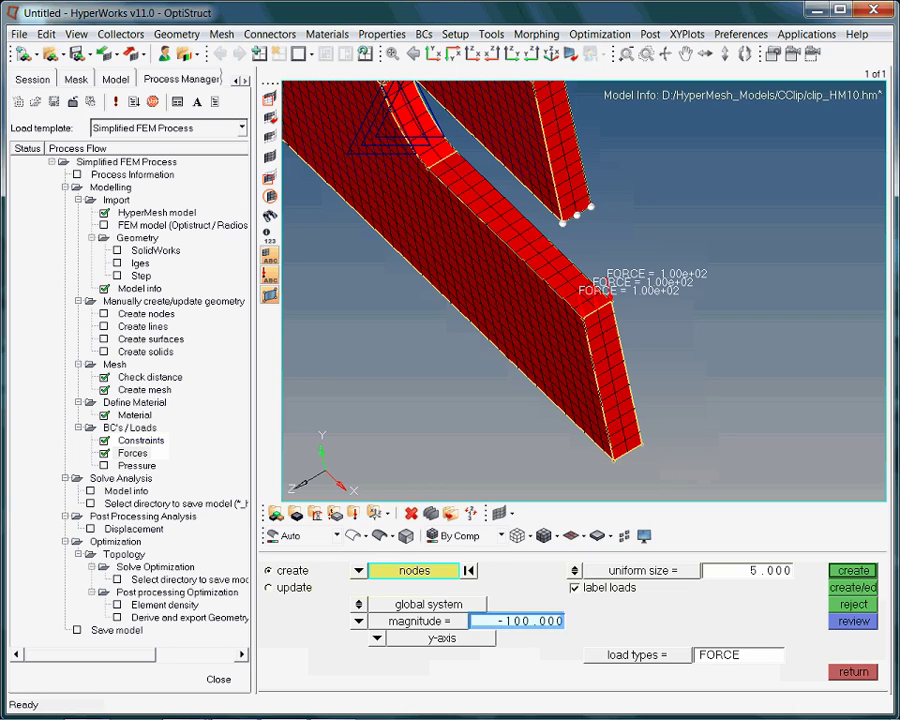
{"action": "left_click", "coordinate": [515, 621]}
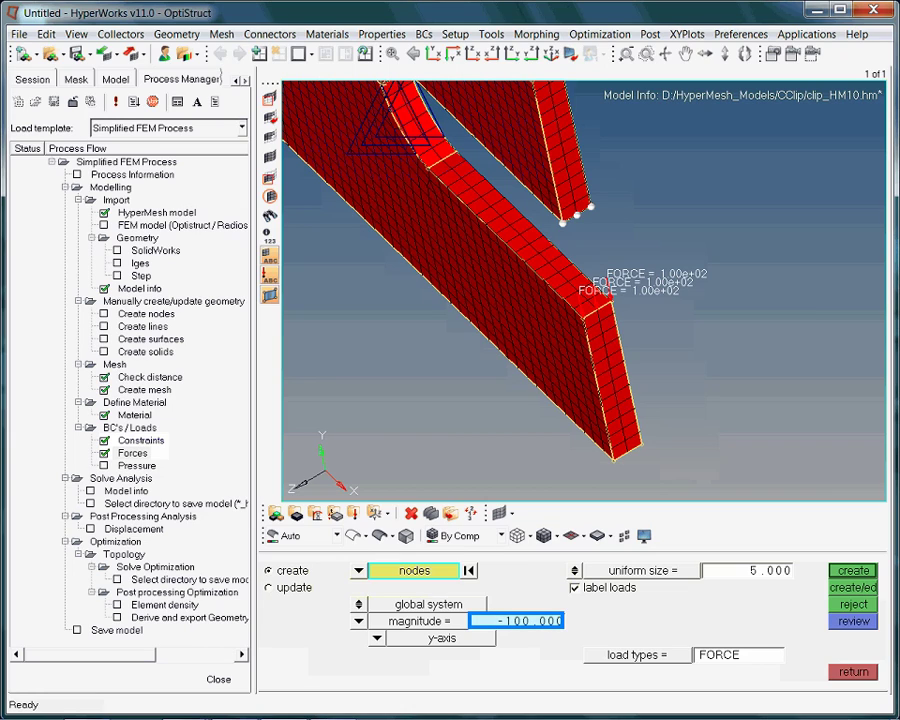
{"action": "left_click", "coordinate": [520, 621]}
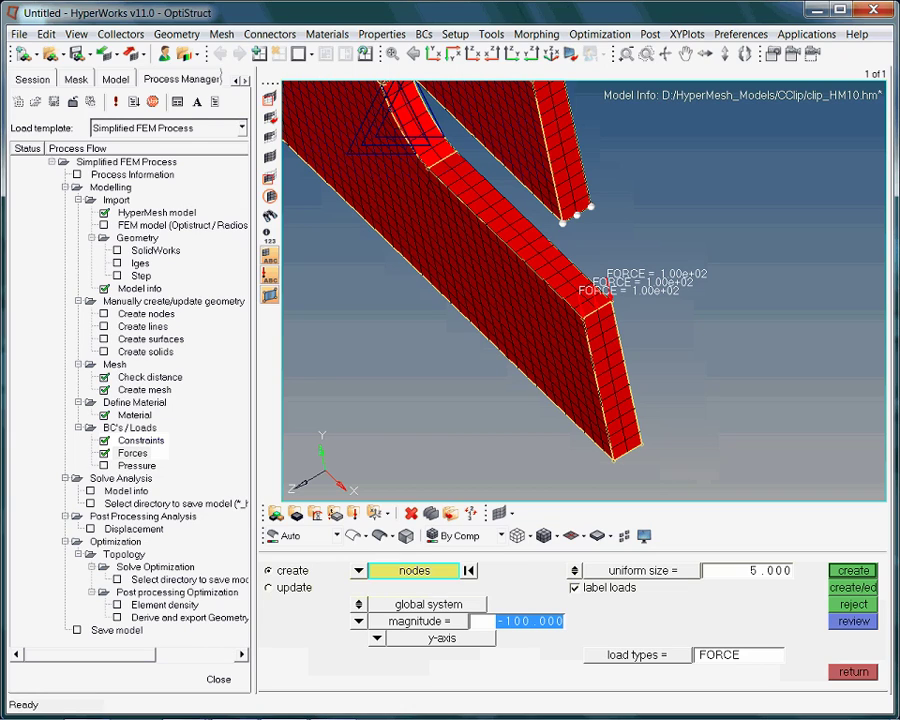
{"action": "type", "text": "100"}
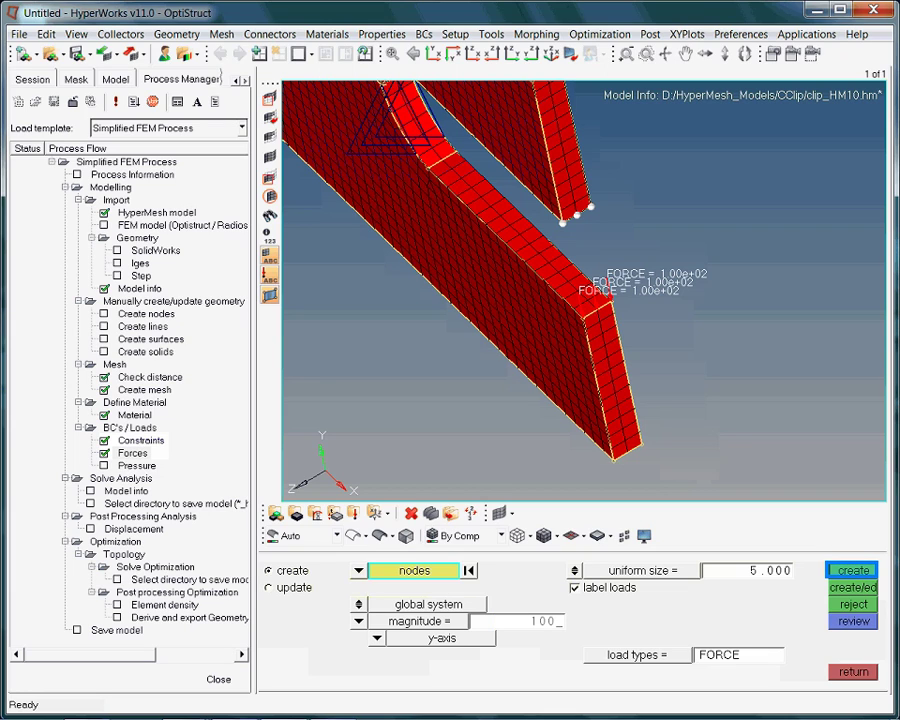
{"action": "key", "text": "Return"}
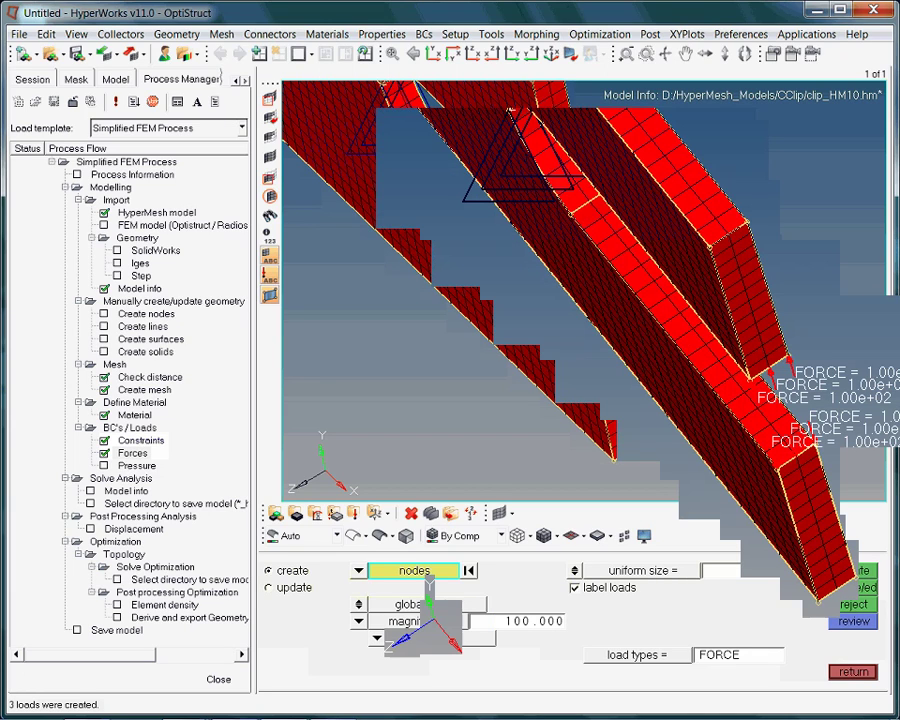
{"action": "left_click", "coordinate": [432, 53]}
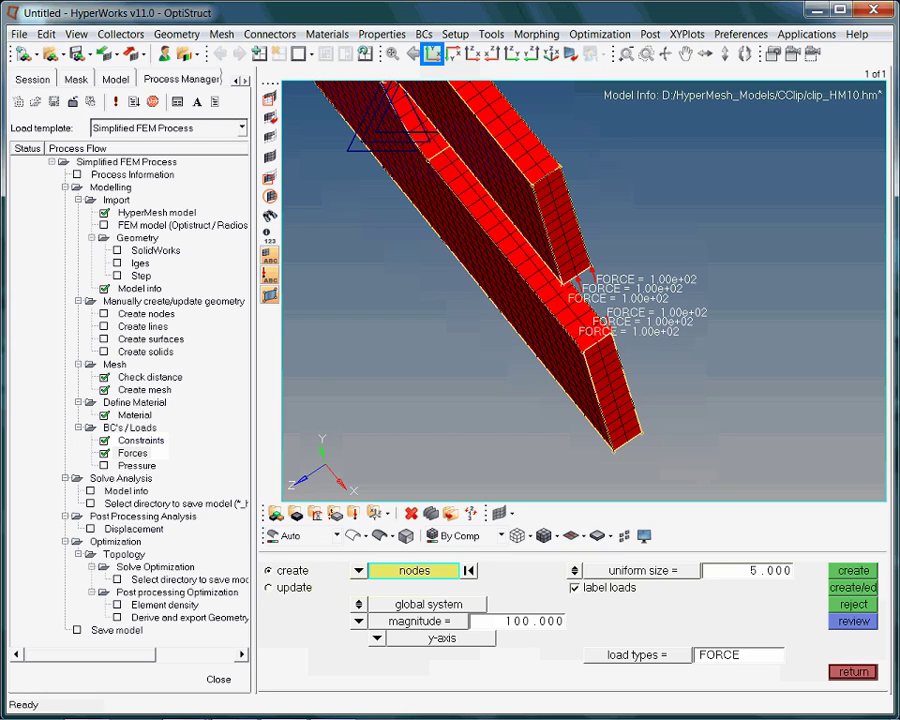
- Check Model info for 3645 nodes and 2260 elements, then proceed to the save step
{"action": "left_click", "coordinate": [432, 53]}
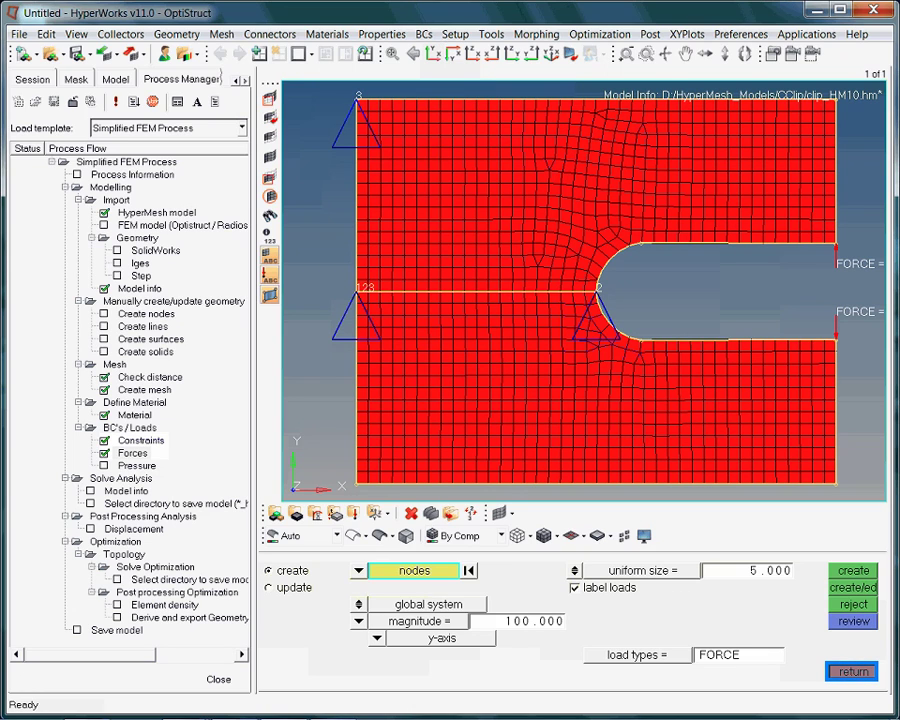
{"action": "left_click", "coordinate": [90, 491]}
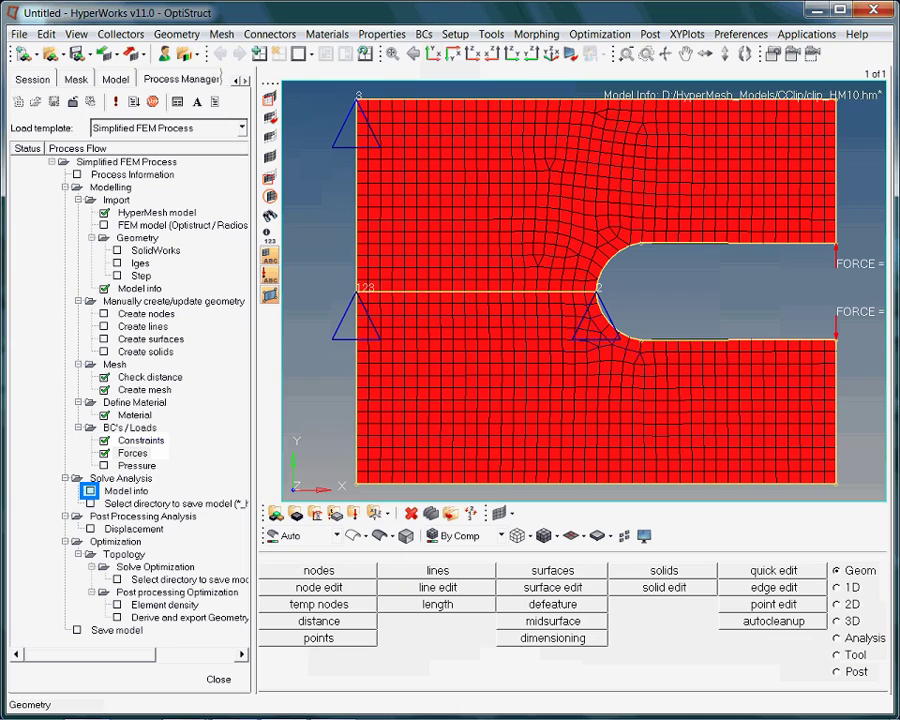
{"action": "left_click", "coordinate": [126, 491]}
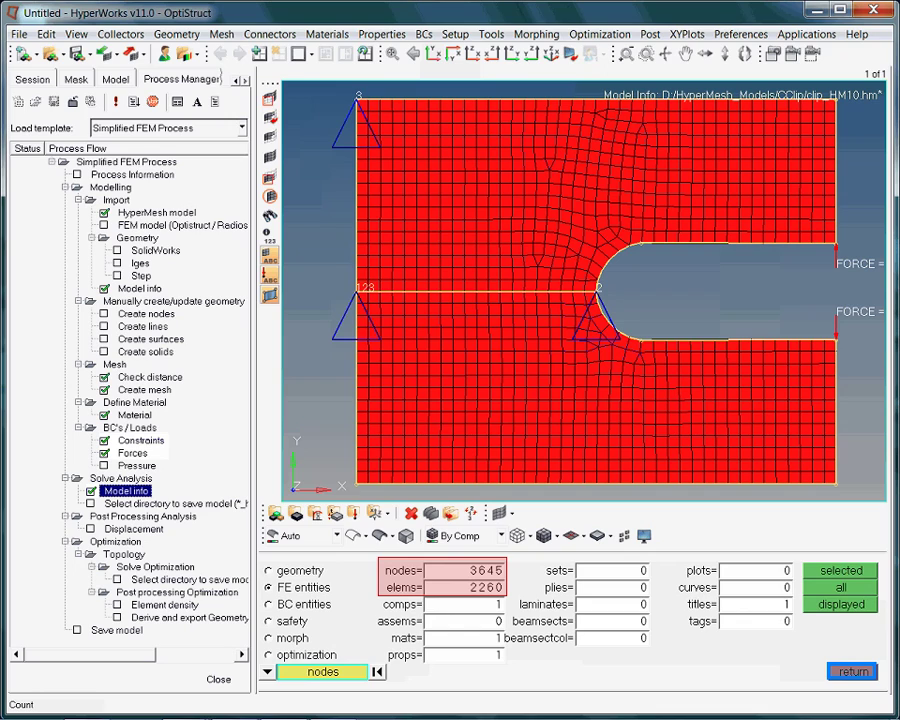
{"action": "key", "text": "Escape"}
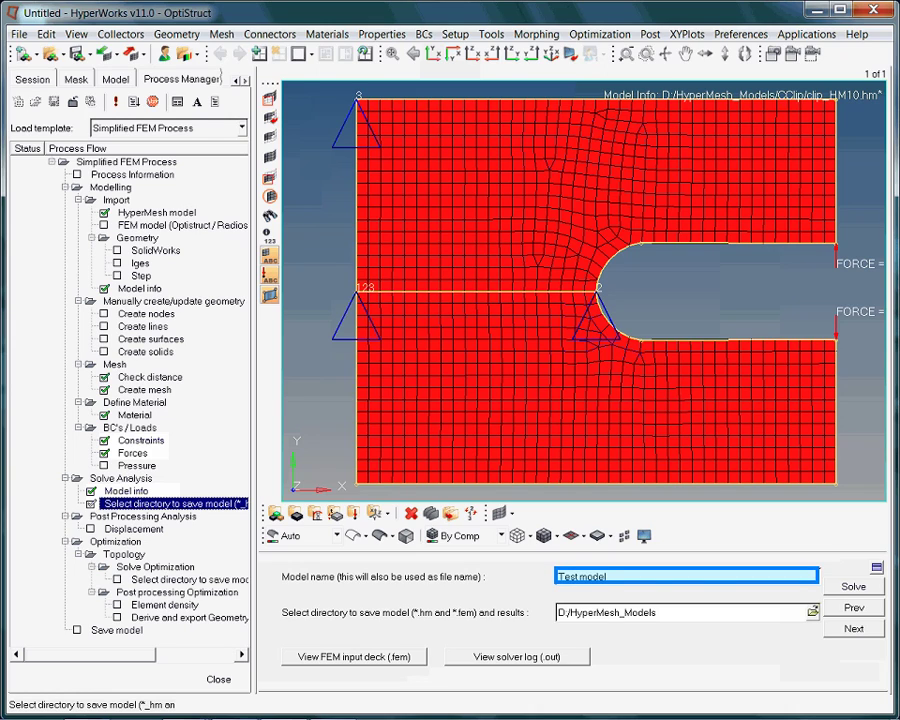
- Solve as clip_1 and set the contour result to Element Stresses vonMises
{"action": "key", "text": "BackSpace"}
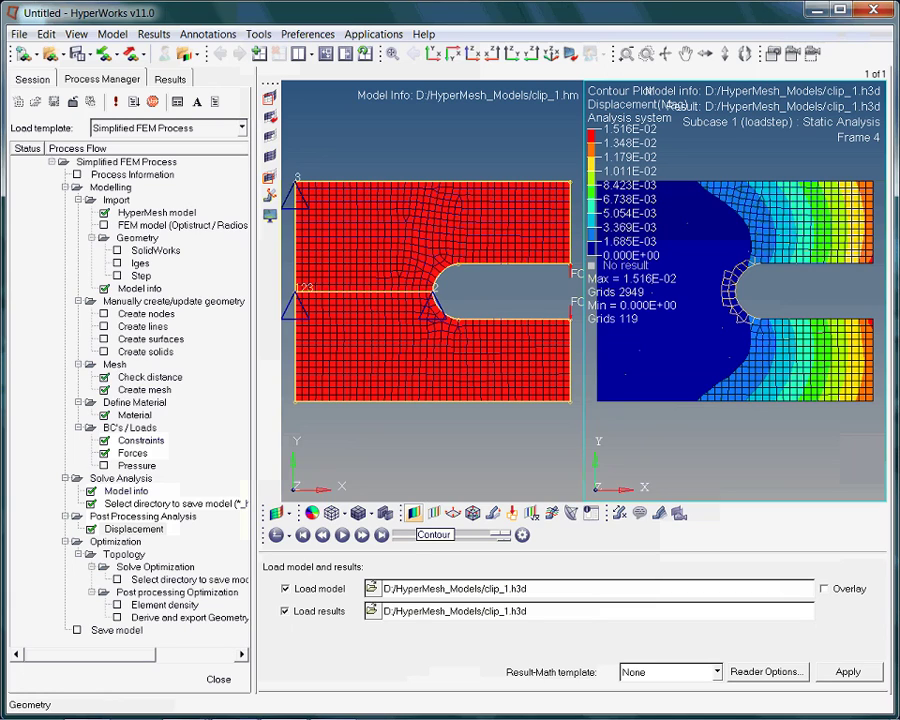
{"action": "left_click", "coordinate": [413, 512]}
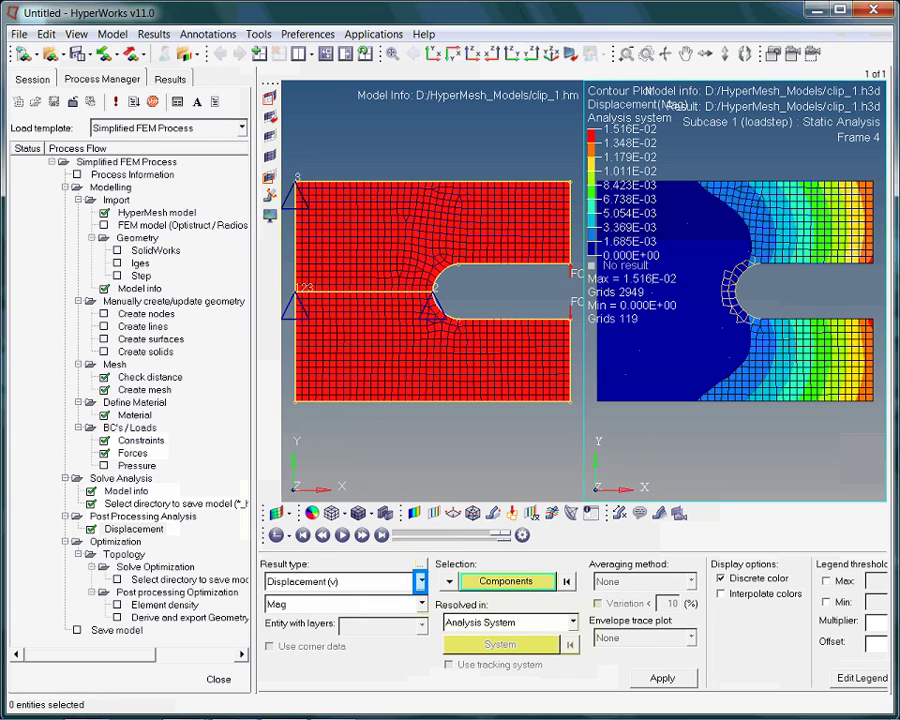
{"action": "left_click", "coordinate": [421, 581]}
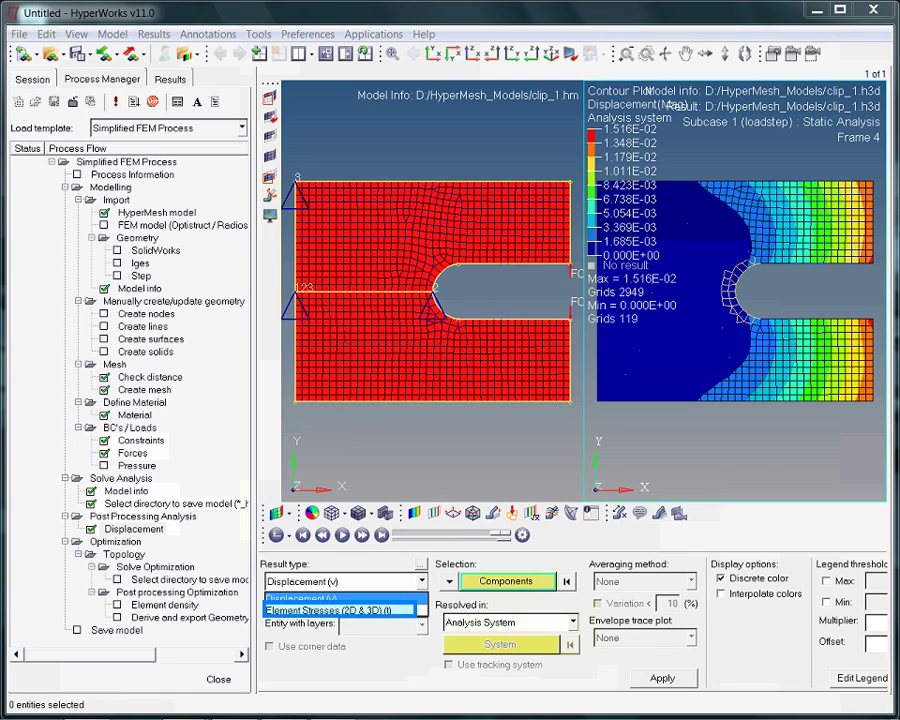
{"action": "left_click", "coordinate": [330, 610]}
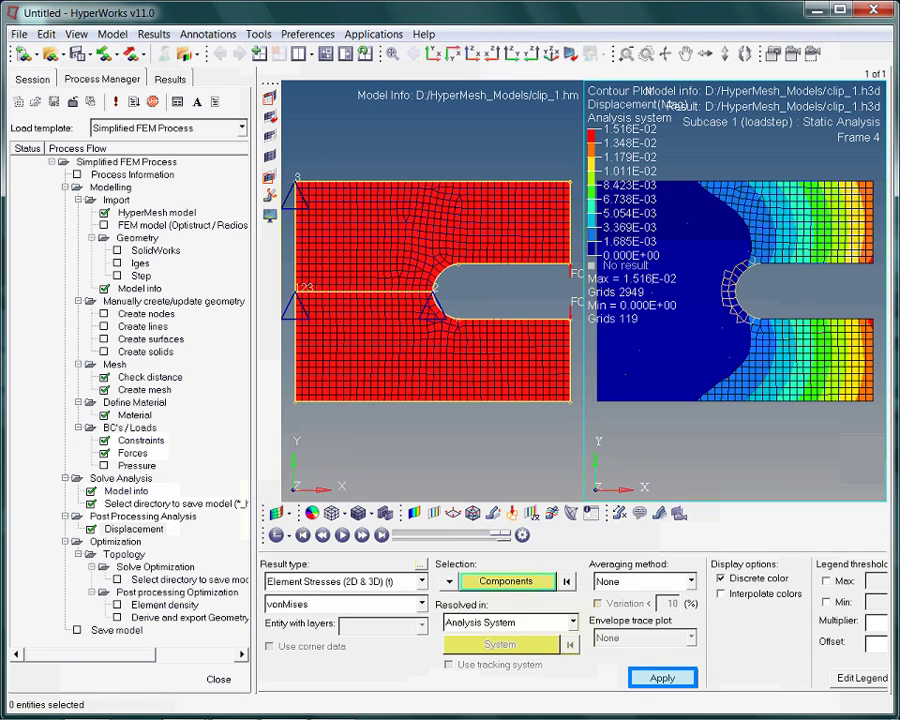
- Plot the von Mises stress contour on the clip, peaking at 3.452E+01
{"action": "left_click", "coordinate": [662, 678]}
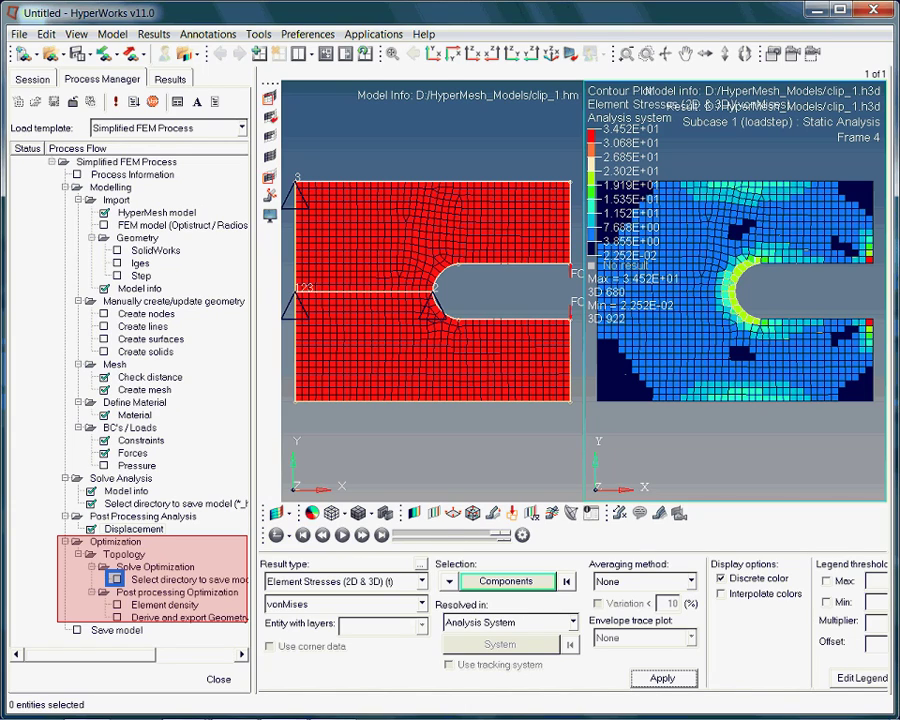
{"action": "left_click", "coordinate": [115, 578]}
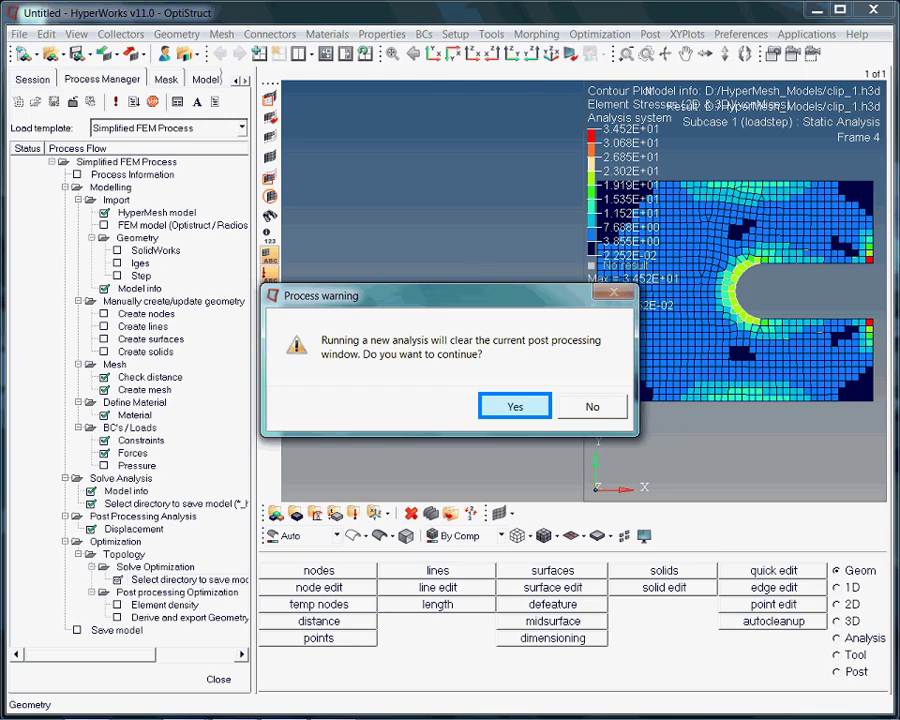
- Confirm the warning and name the optimization model clip_1_OS
{"action": "key", "text": "Return"}
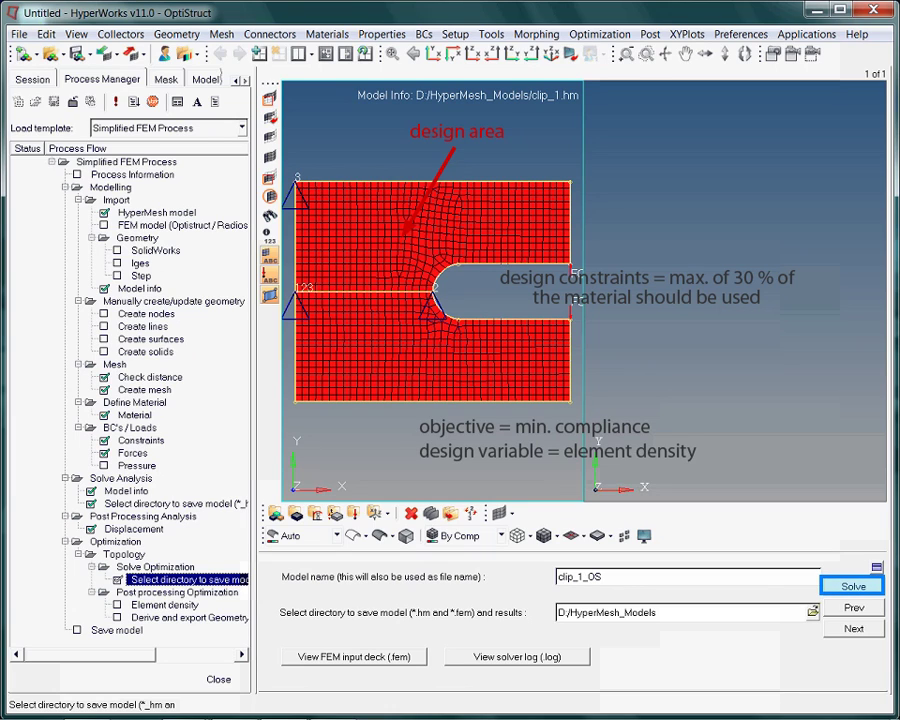
- Save and launch the OptiStruct topology optimization of clip_1_OS
{"action": "key", "text": "Return"}
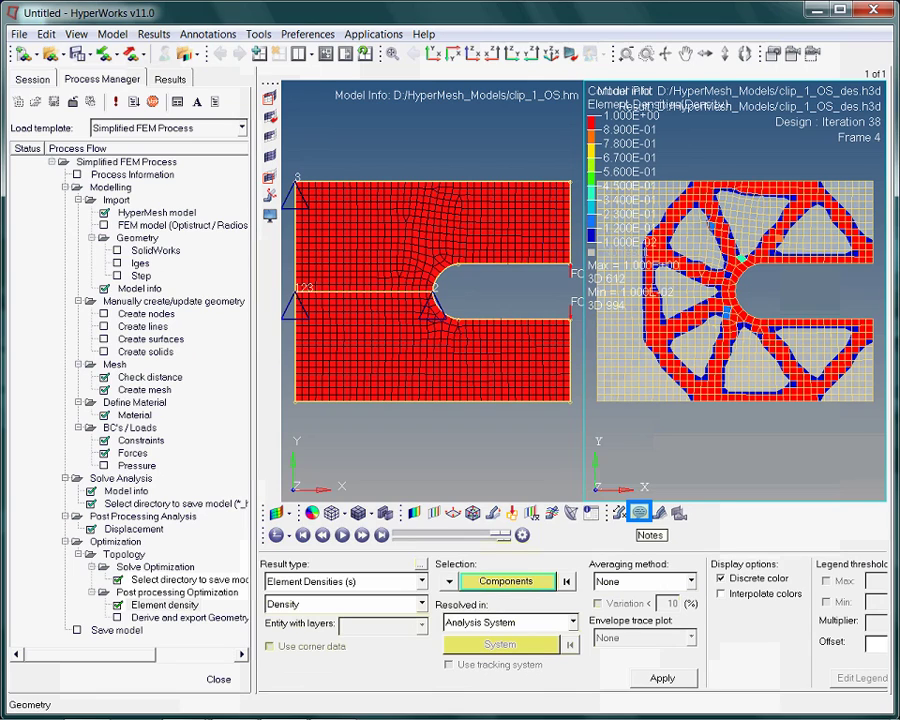
- Open the notes editor listing the Model Info note on the density plot
{"action": "left_click", "coordinate": [640, 513]}
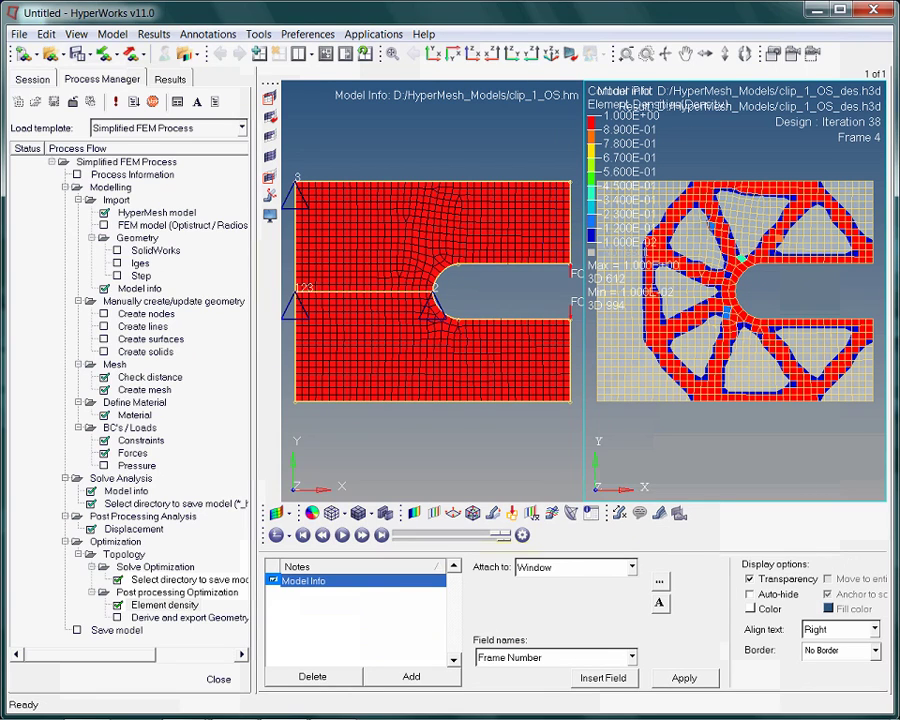